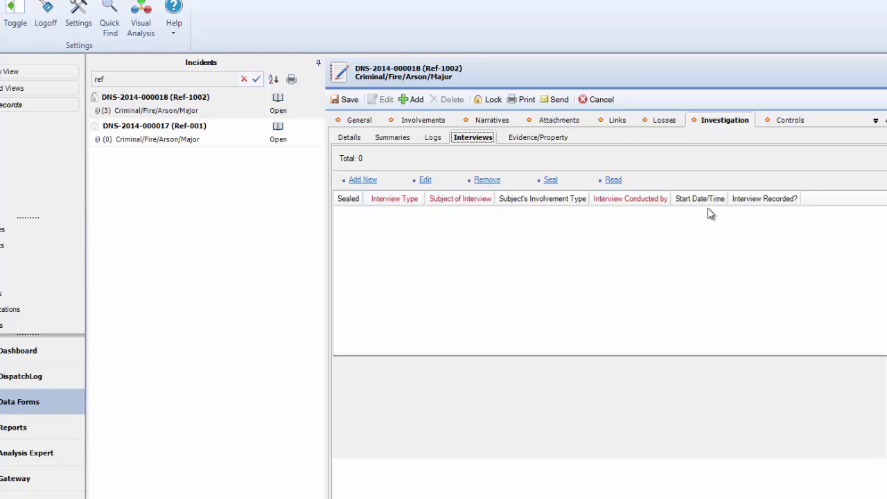
Add a new interview for the incident with type Witness Interview.
click(363, 180)
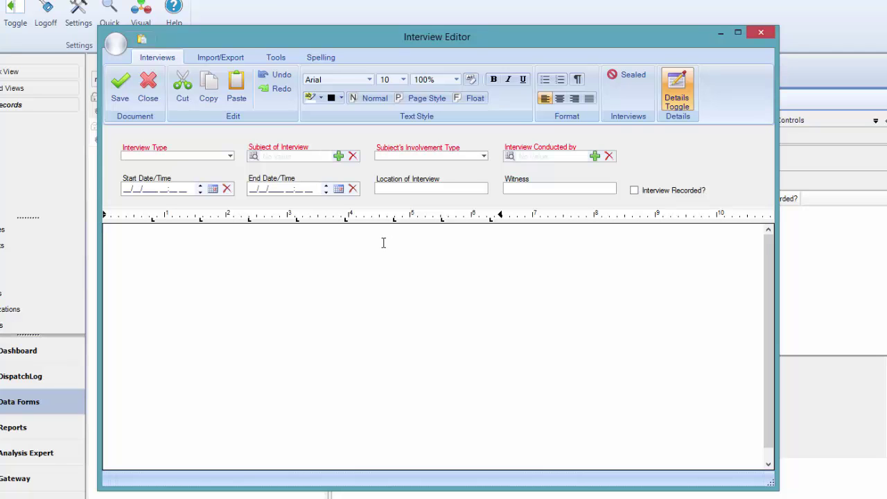
click(230, 157)
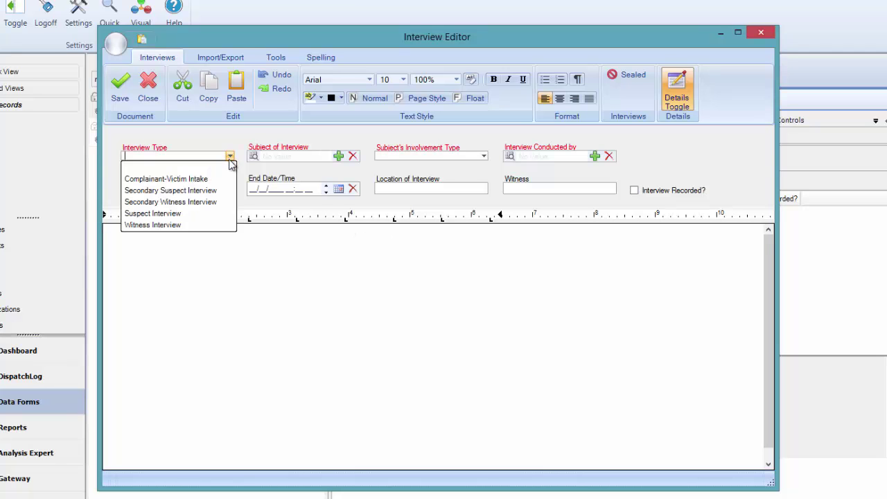
click(207, 224)
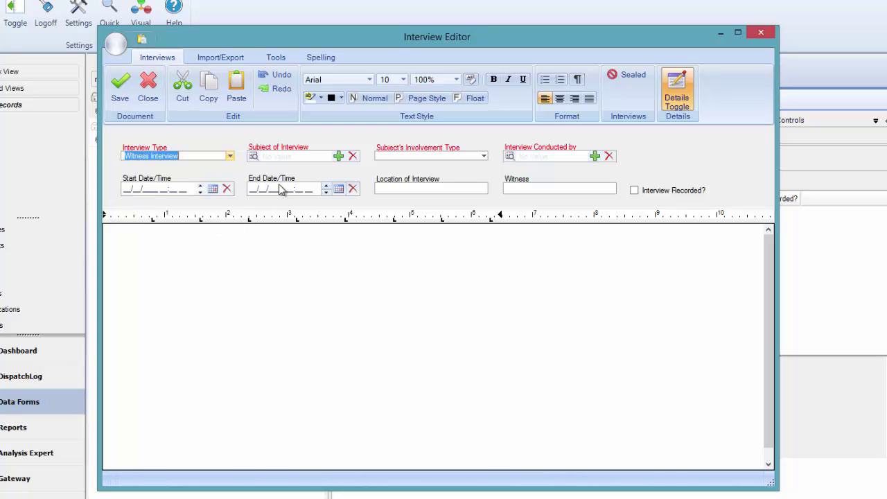
Search for and select the interview subject, setting their involvement type to Witness.
click(313, 156)
text(jack)
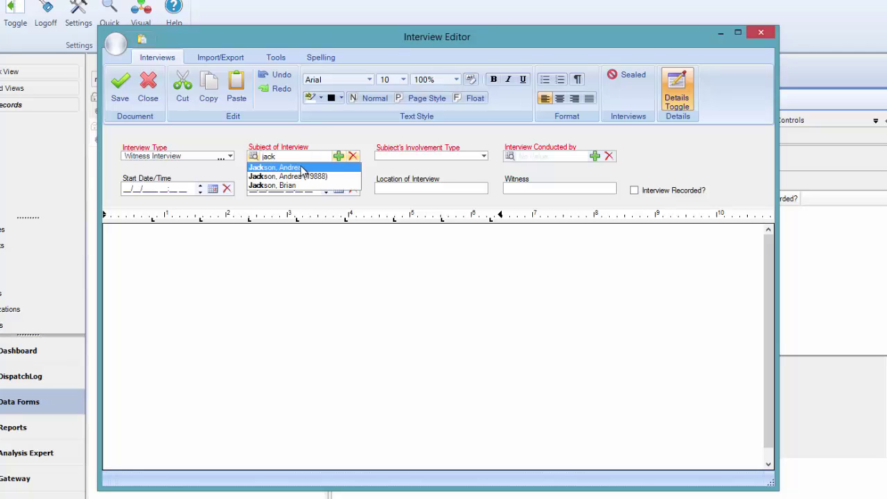
click(302, 168)
click(484, 156)
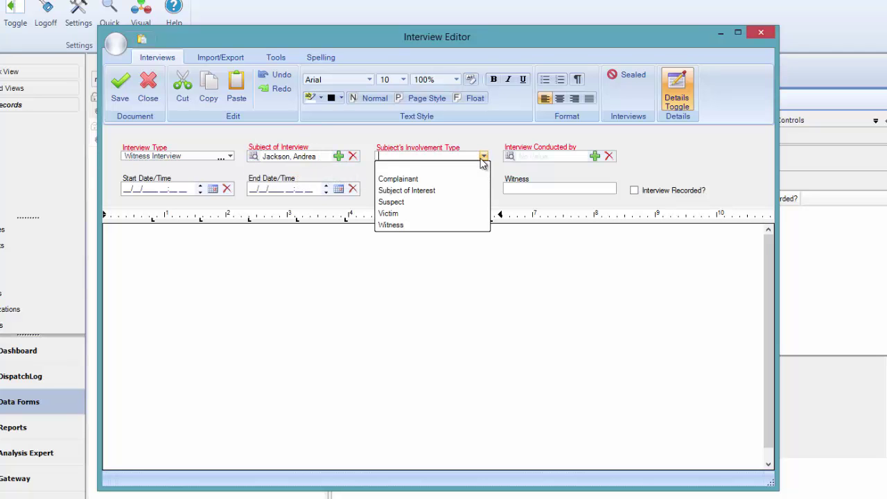
click(471, 224)
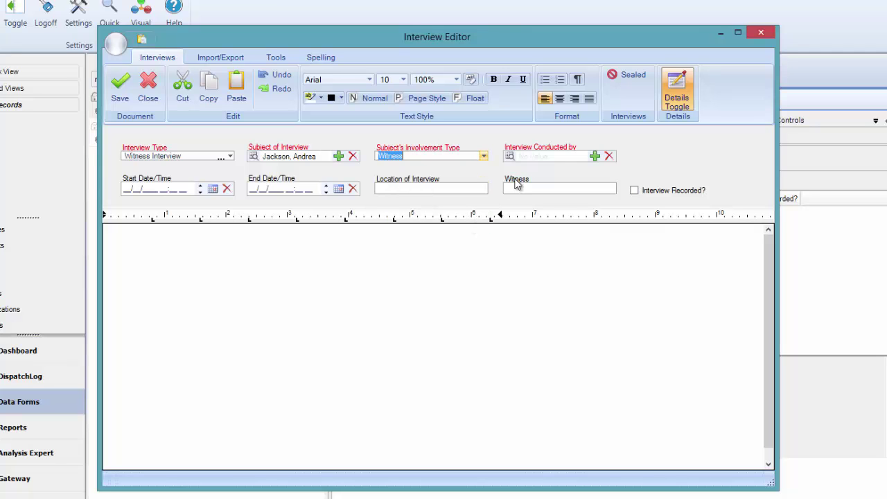
click(543, 157)
Choose the interviewer, set 07/18/2014 03:00–03:20 PM, and location 'First floor meeting room L101'.
text(osm)
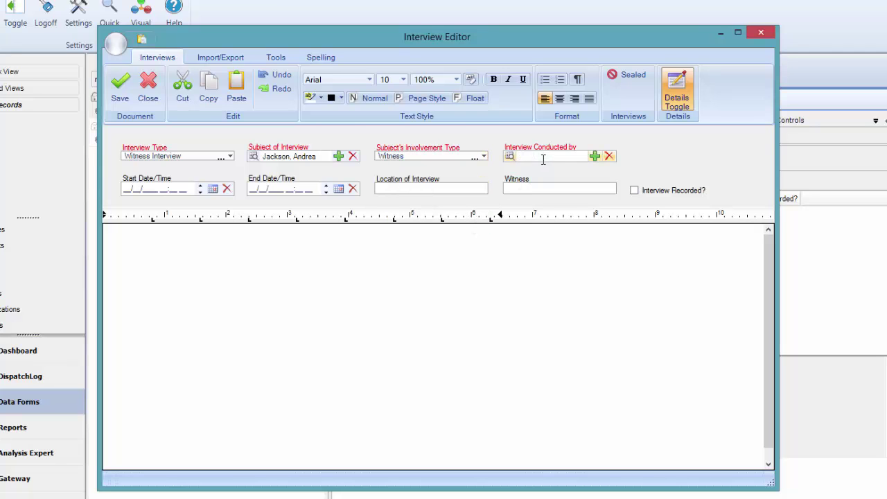
click(548, 167)
click(125, 189)
text(0718)
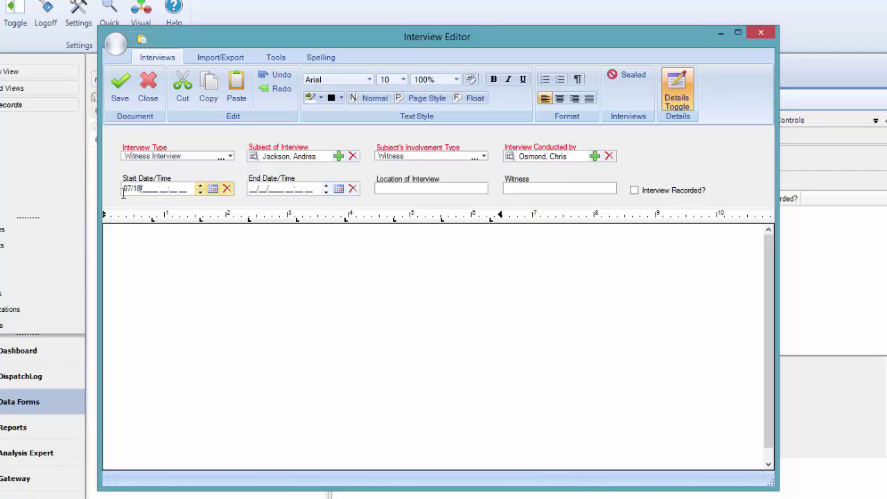
text(2014)
text(0300p)
click(315, 191)
text(071820140320p)
click(396, 188)
text(First floor meeting room)
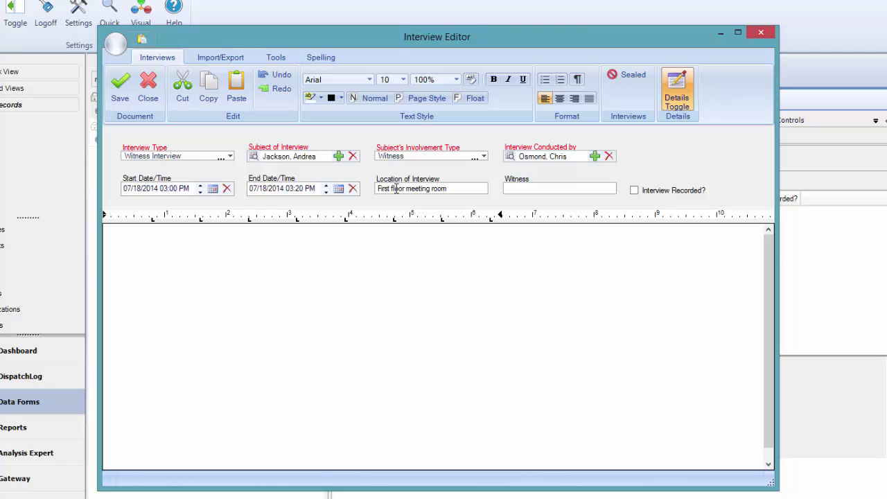
text( L101)
Paste the three-question witness Q&A about the smoke and fleeing person into the interview body.
click(584, 320)
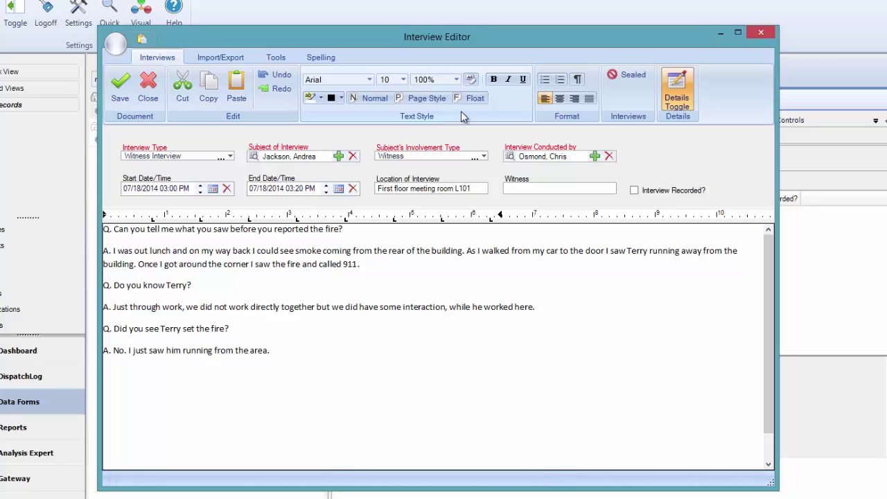
click(230, 62)
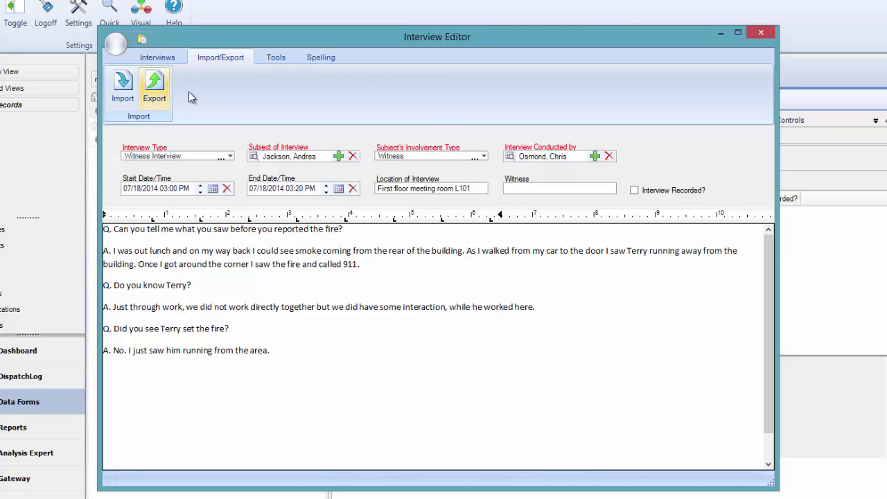
click(278, 61)
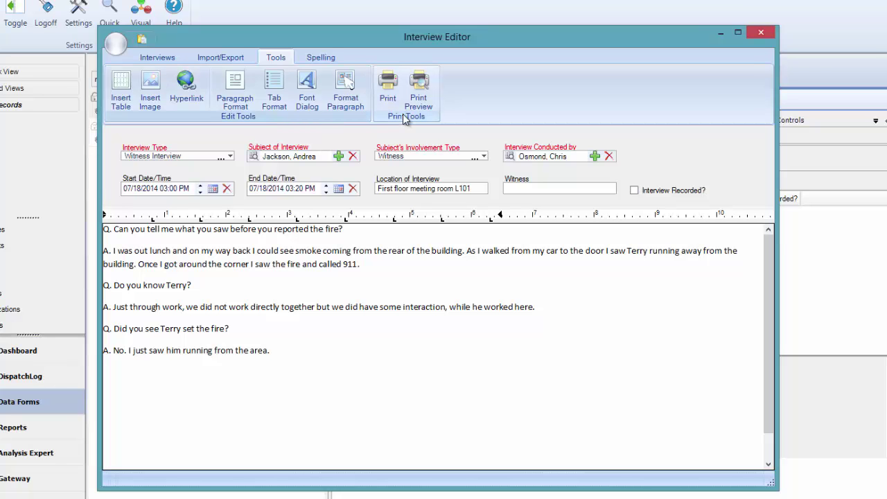
click(330, 59)
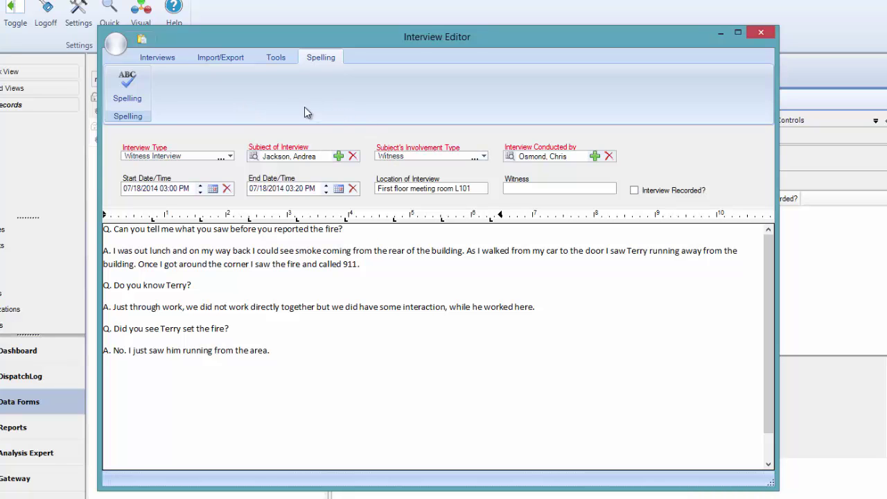
click(162, 56)
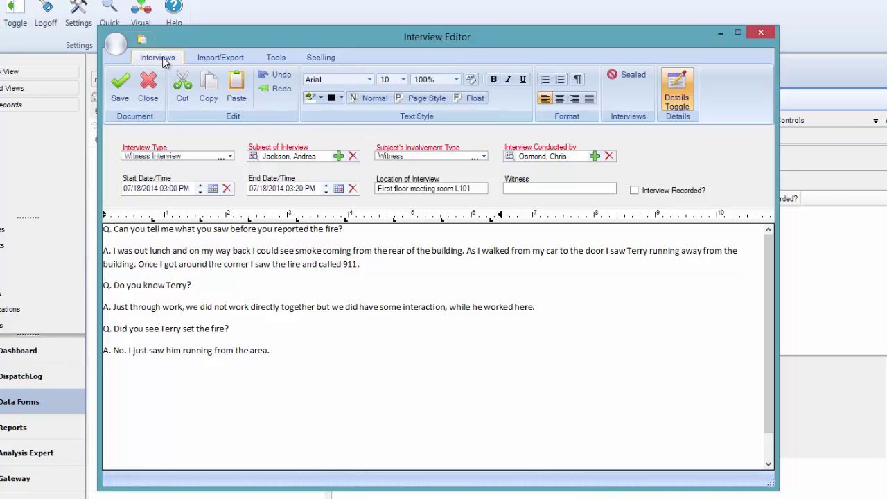
Save the witness interview, then select its row in the list and reopen it for editing.
click(122, 99)
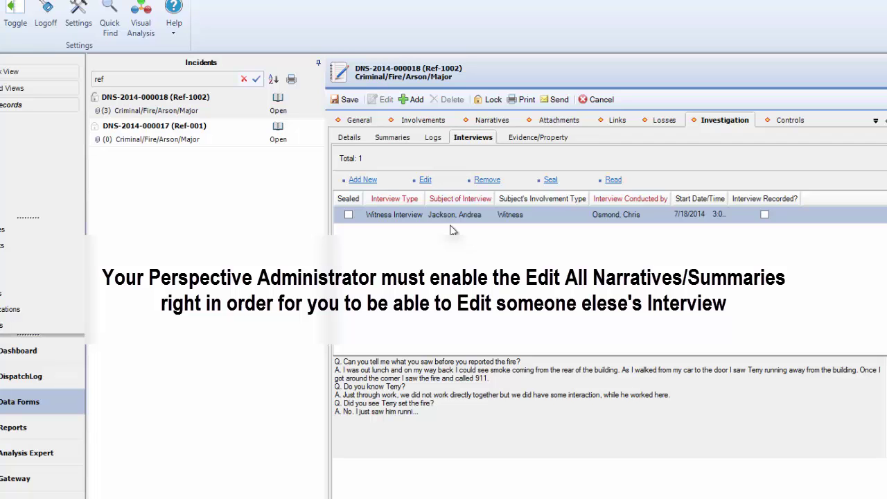
click(449, 216)
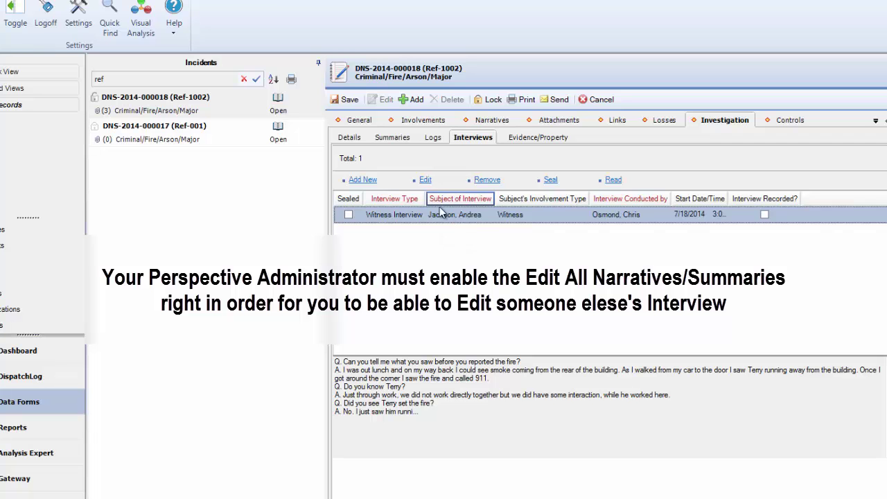
click(424, 181)
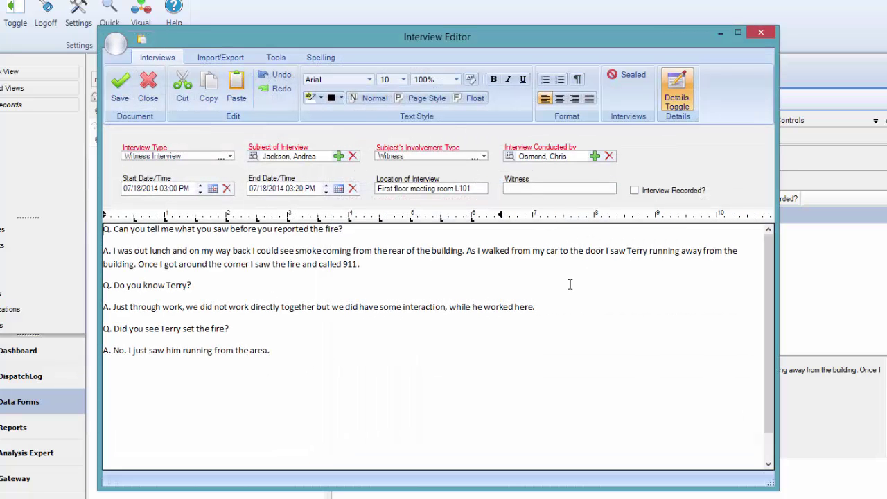
Close the Interview Editor to return to the incident's Interviews list.
click(761, 31)
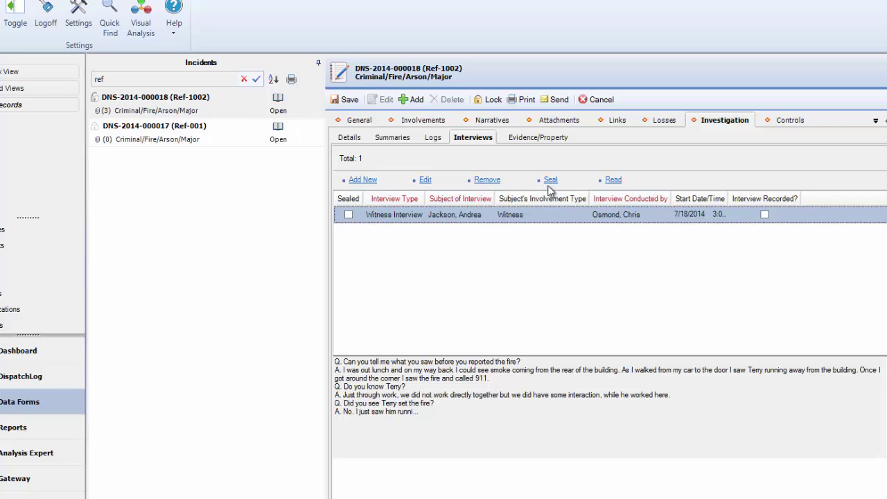
click(614, 180)
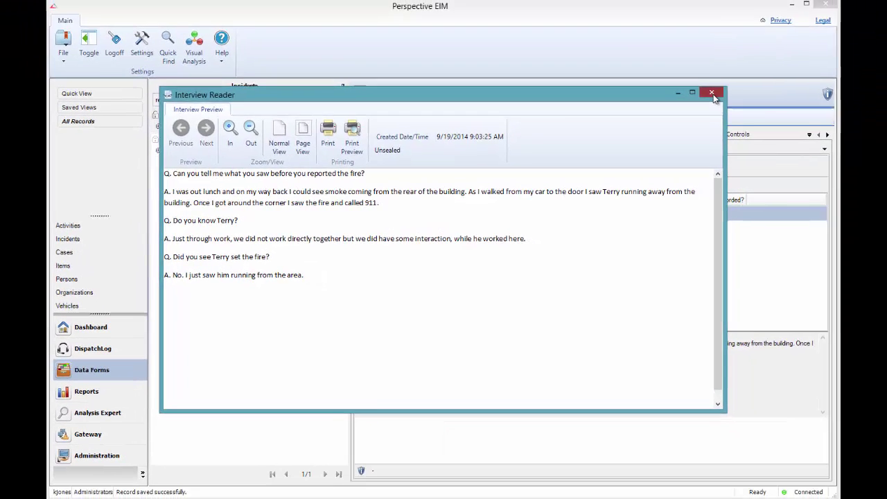
click(713, 94)
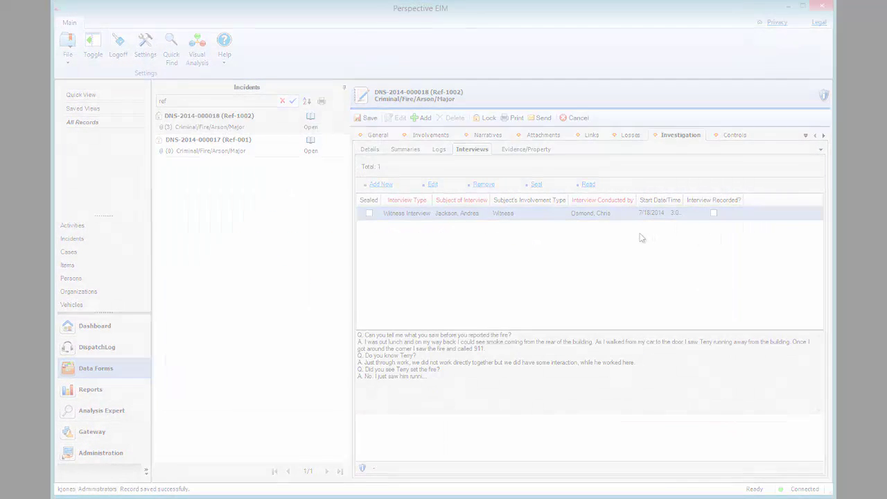